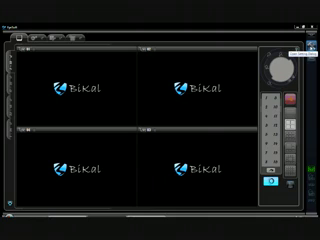
- Open the capture device channel settings from the Settings dialog
click(311, 46)
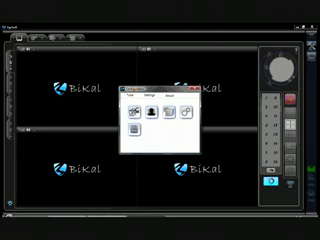
click(132, 111)
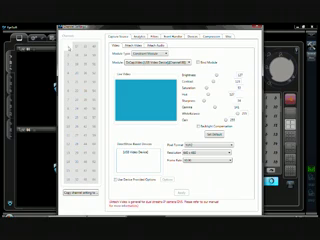
- Set Mode Type to network and pick Bikal Elite Network Camera as the resource
key(Tab)
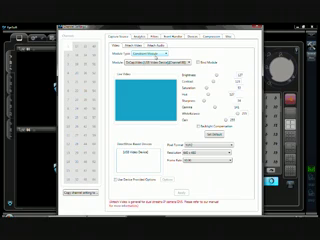
key(Down)
key(alt+Down)
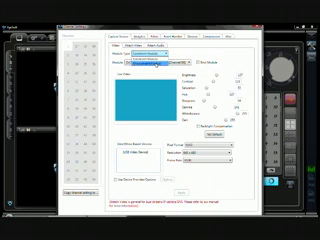
key(Up)
key(Return)
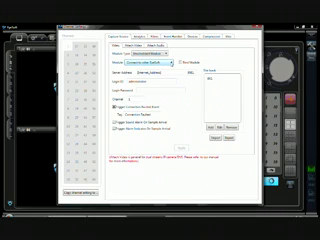
key(alt+Down)
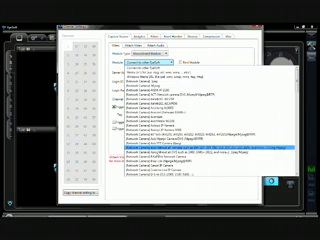
key(Return)
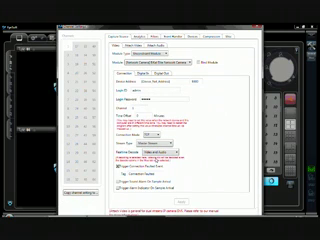
- Replace the placeholder server address with 192.168.1.200, then select the existing login ID
double_click(173, 81)
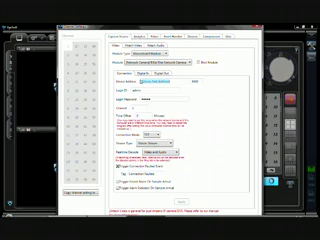
text(192.168.1.2)
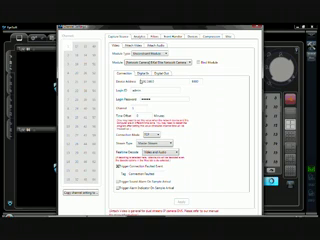
text(00)
double_click(149, 90)
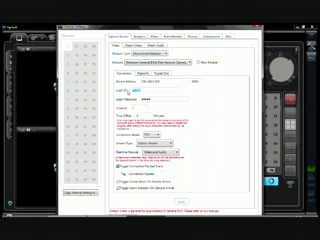
- Enter admin credentials, enable Best Available, apply the connection and close the settings window
key(Tab)
click(198, 62)
click(181, 201)
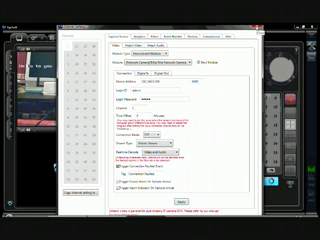
key(Escape)
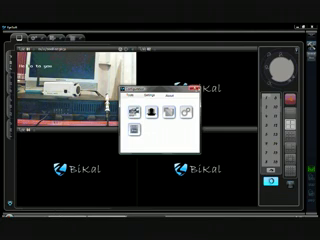
- Close the small Tools/Settings/About dialog
click(196, 88)
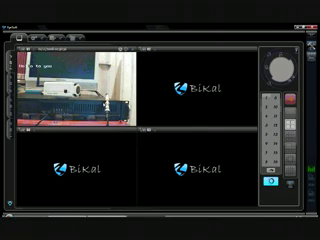